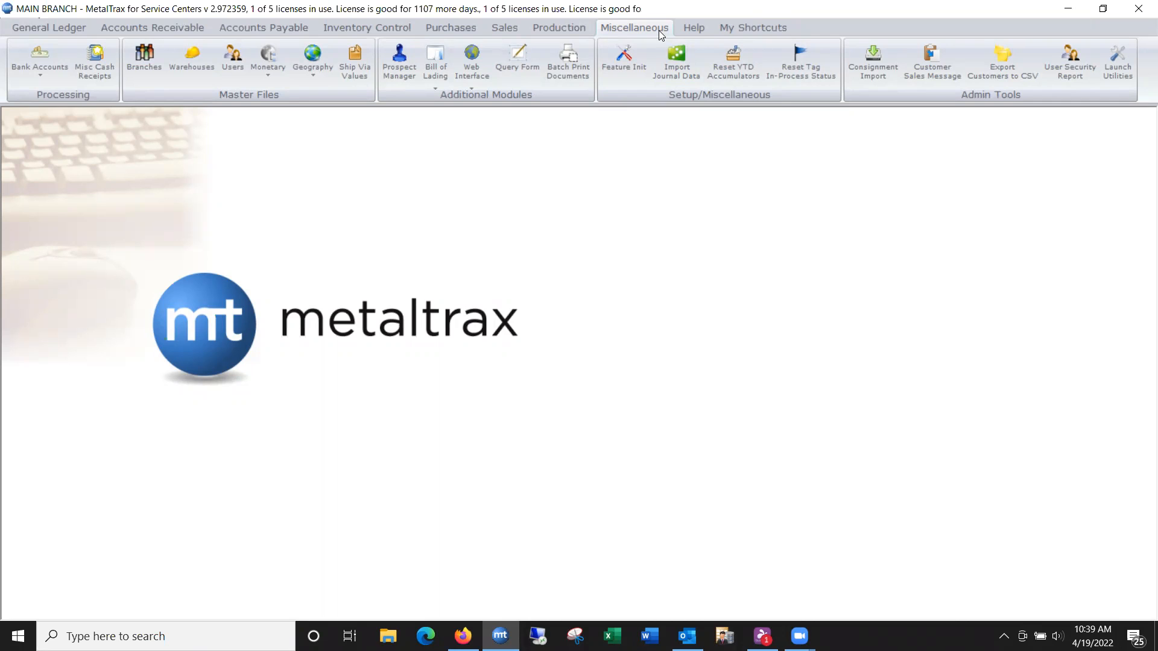
Step: Open feature 2110, Finance Charge Options, in Feature Initialization
left_click(626, 63)
type("2110")
key("Return")
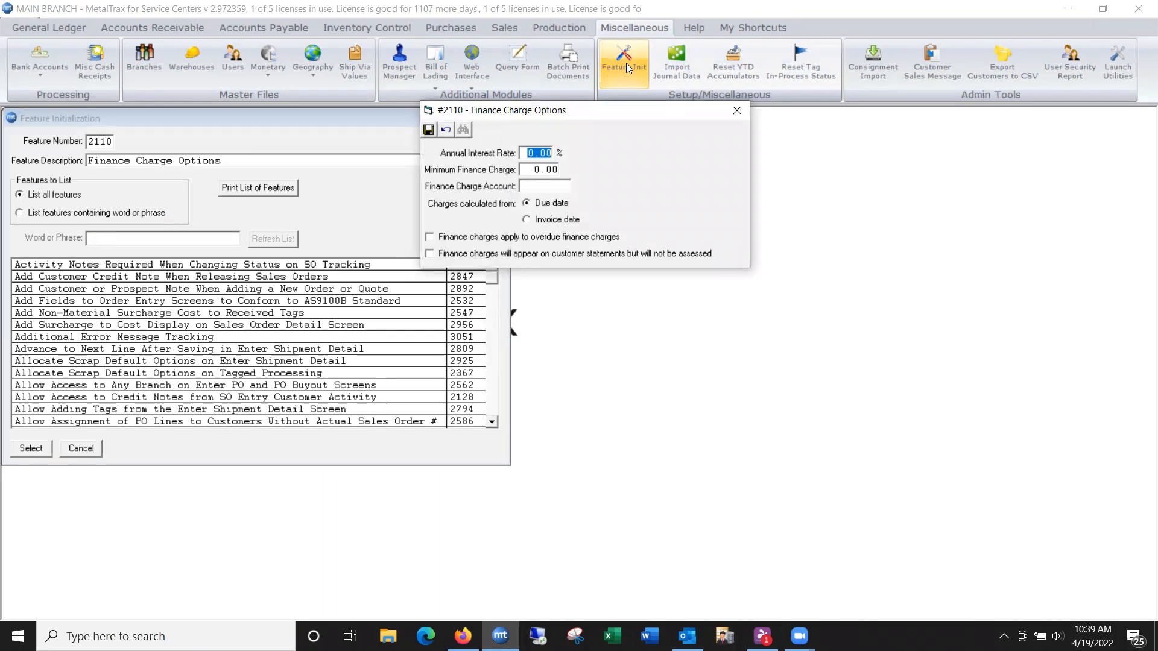
Step: Set the annual interest rate to 18%, minimum finance charge to 5, finance charge account to 7030, and save the options
type("18")
key("Tab")
type("5")
key("Tab")
type("7030")
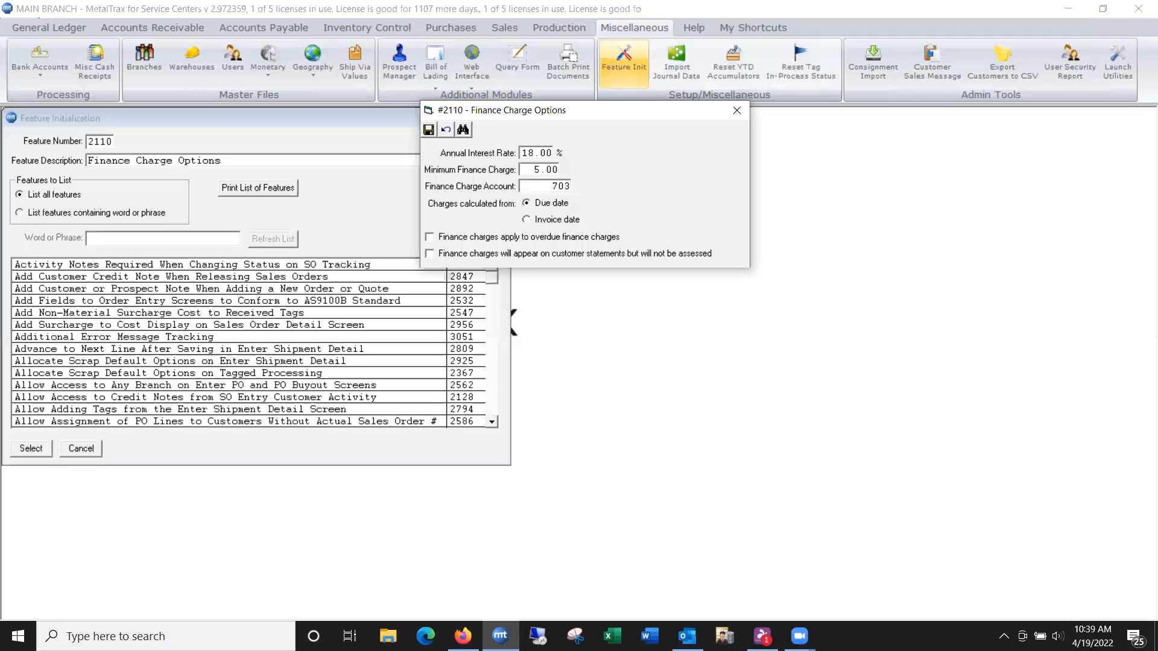
key("Tab")
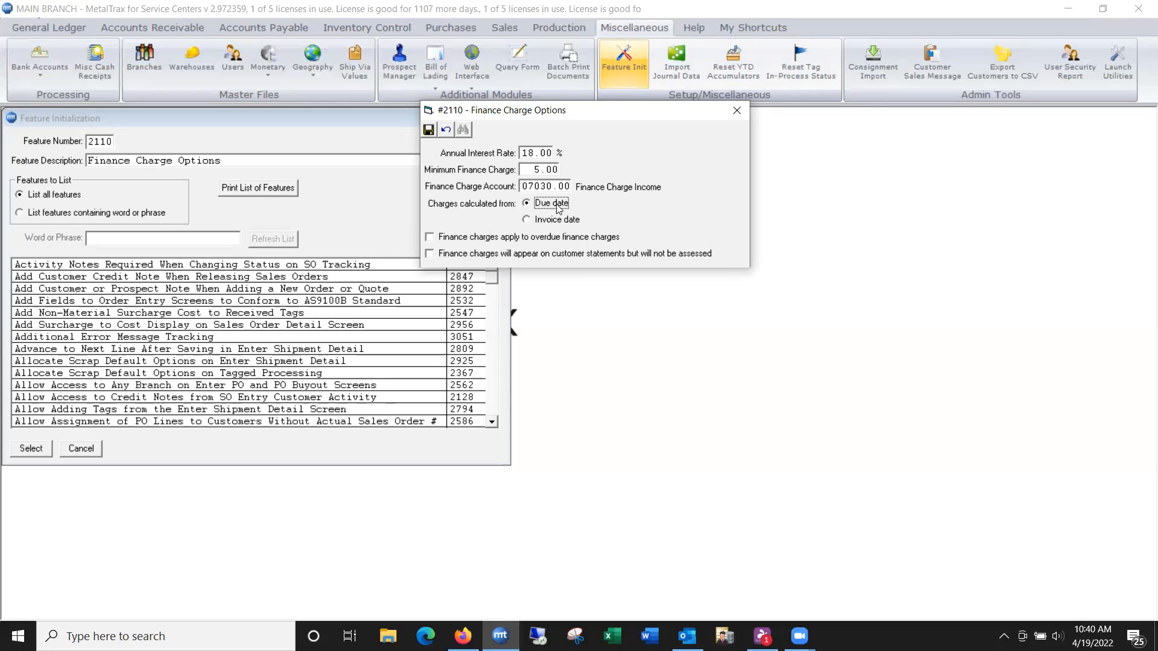
left_click(429, 130)
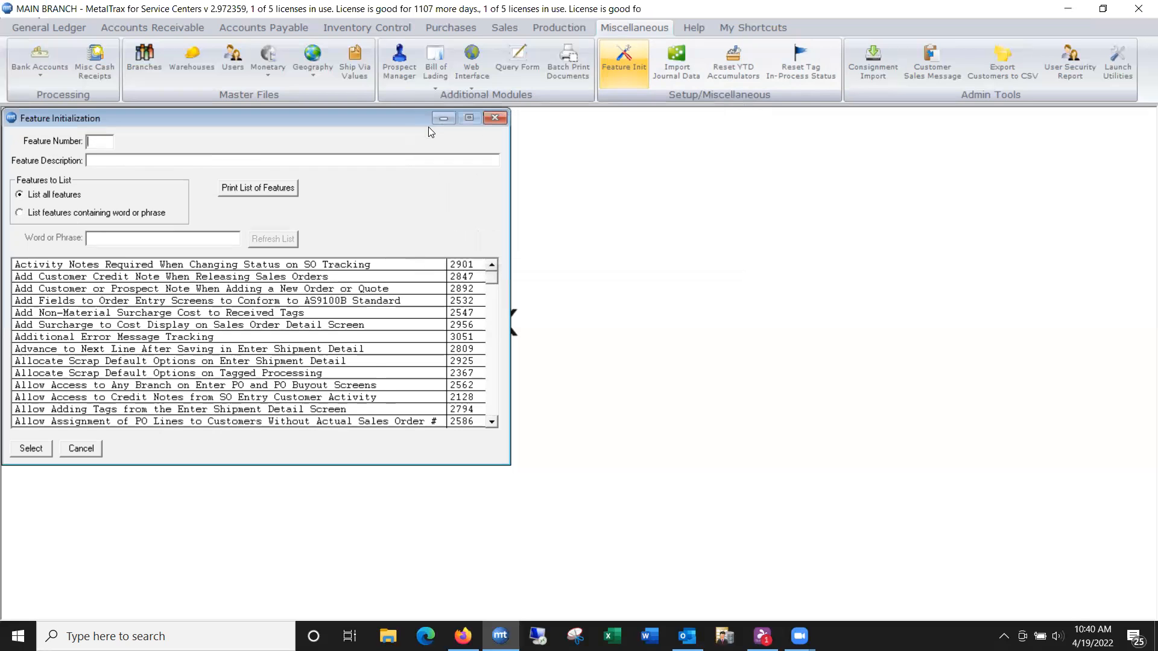
left_click(494, 118)
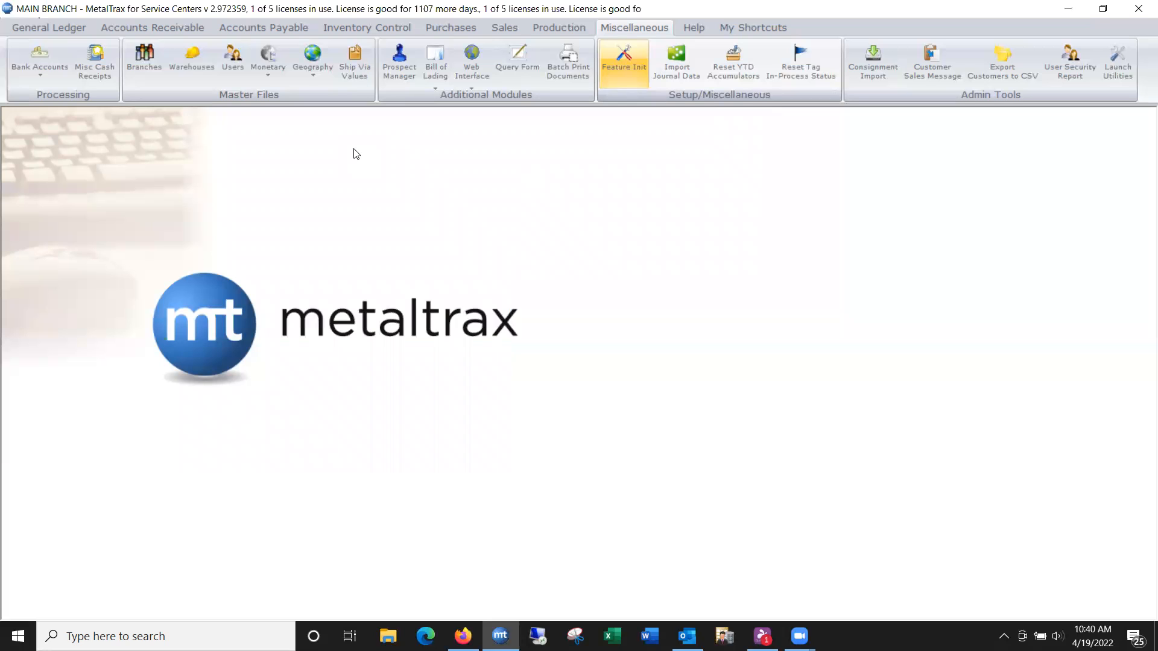
Step: Open Assess Finance Charges for accounts receivable
left_click(167, 30)
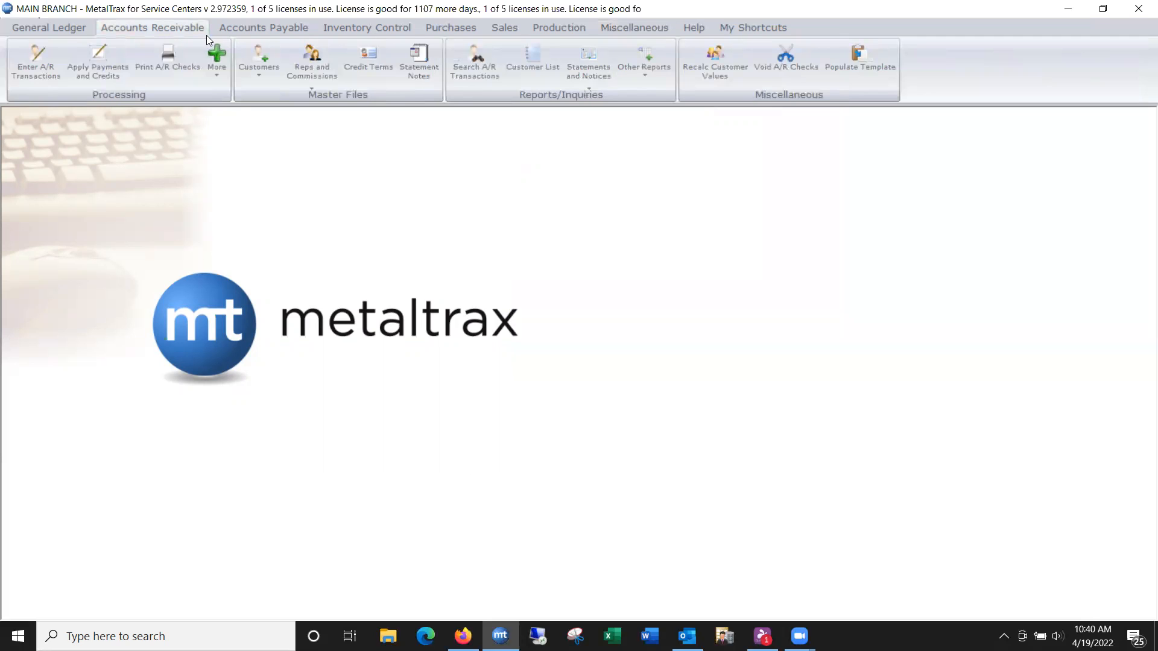
left_click(218, 72)
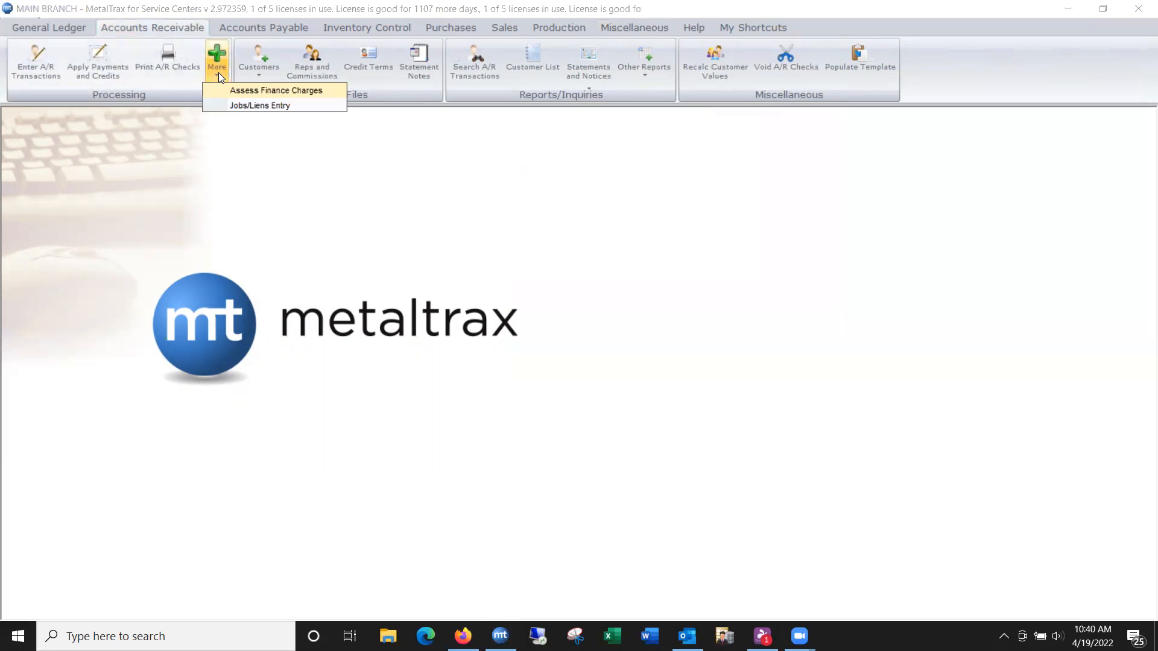
left_click(224, 91)
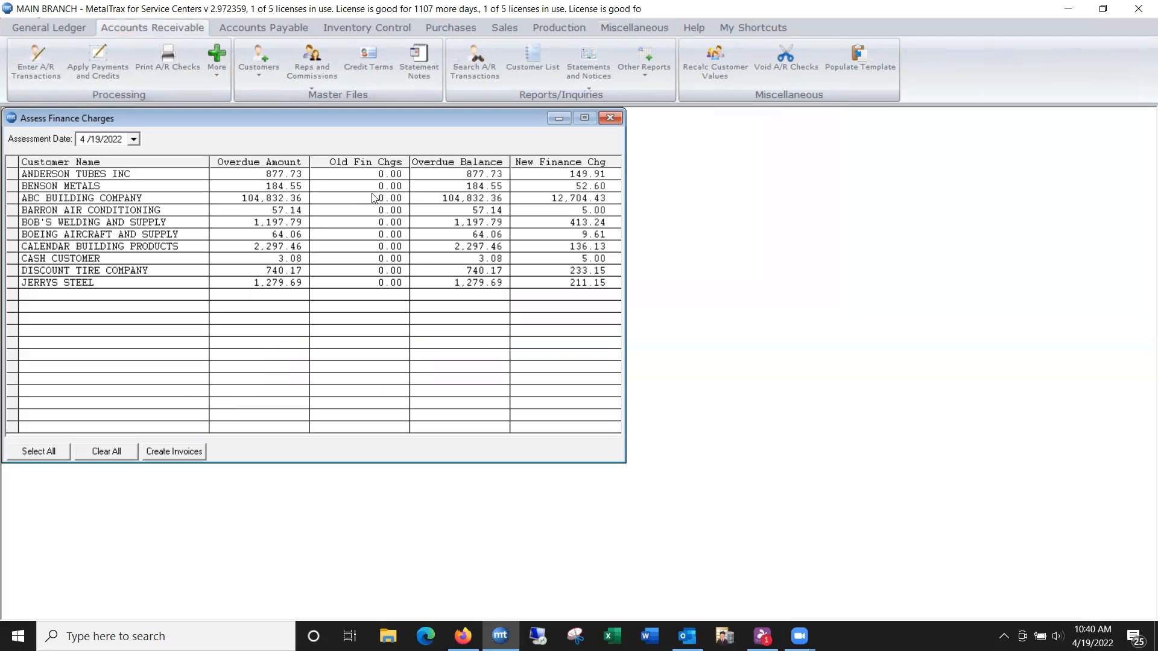
Step: Create finance charge invoices for Anderson Tubes Inc and Bob's Welding and Supply, previewing them before printing
left_click(43, 457)
left_click(106, 458)
left_click(97, 175)
left_click(89, 225)
left_click(181, 459)
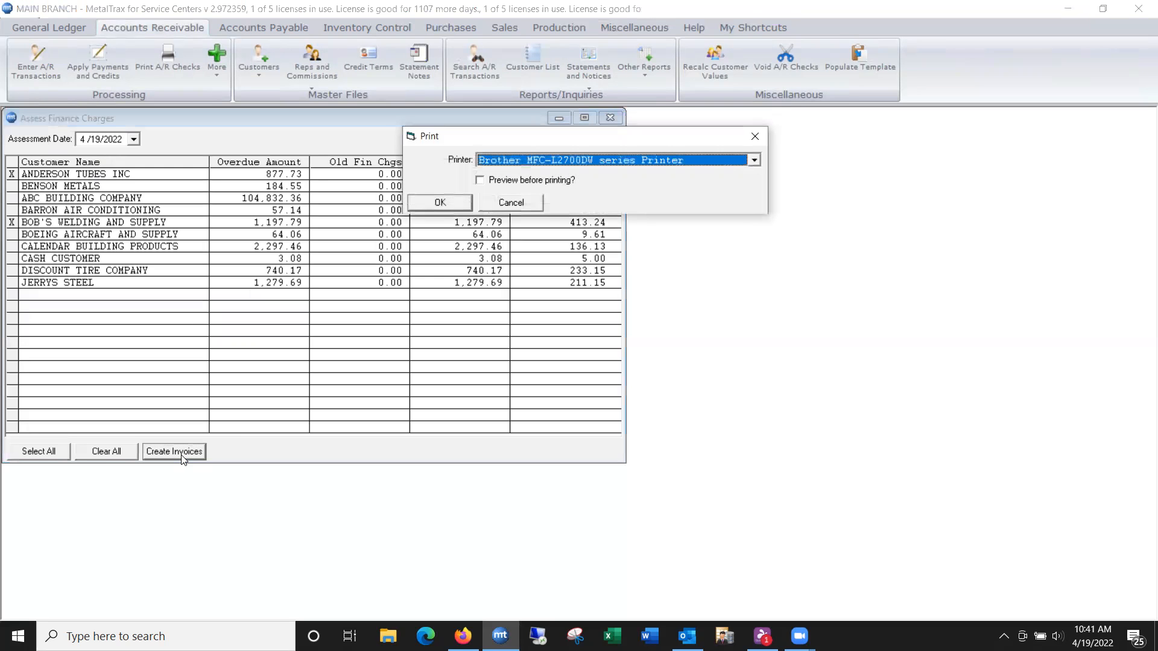
left_click(480, 180)
left_click(439, 202)
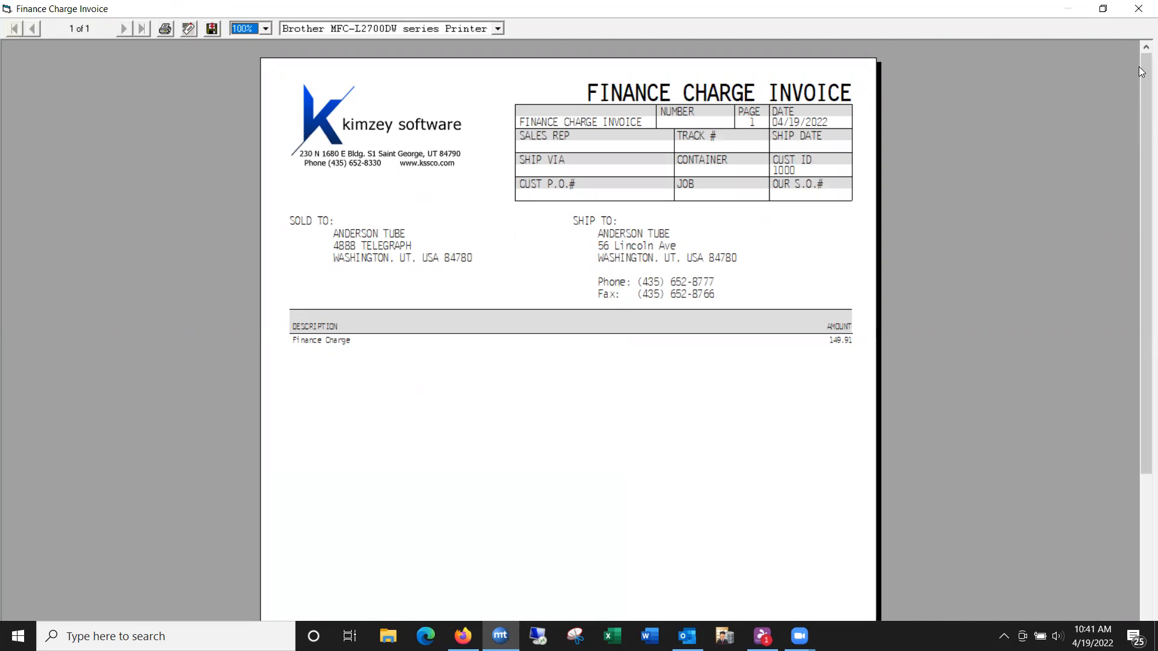
Step: Close both invoice previews and the Assess Finance Charges window
left_click(1140, 9)
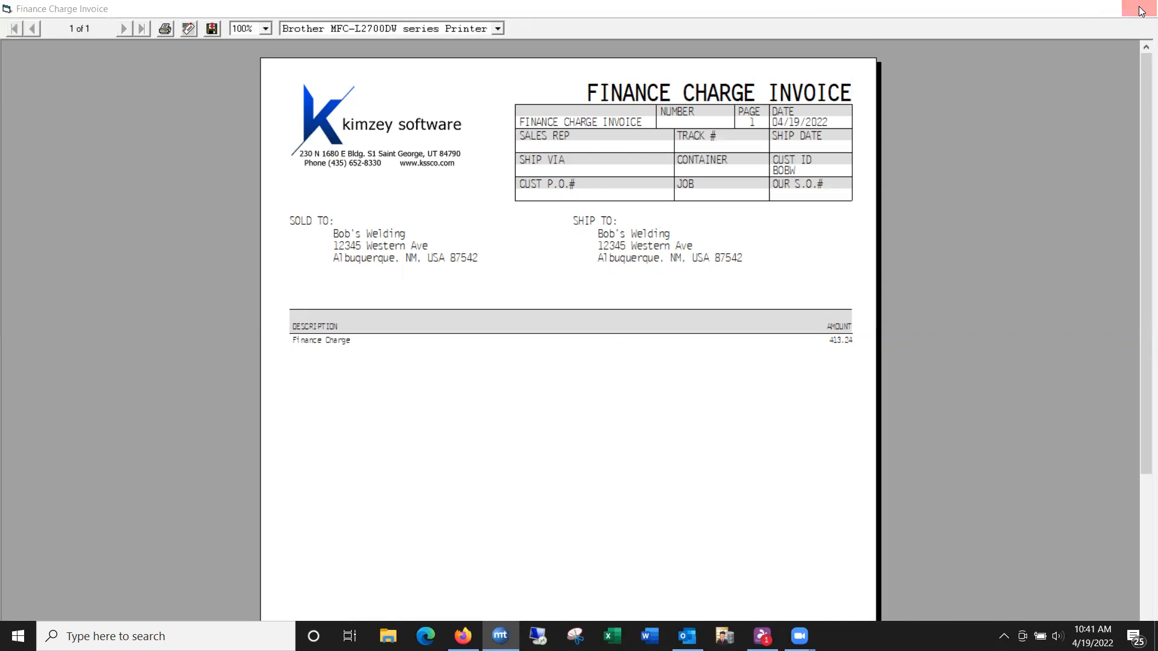
left_click(1139, 9)
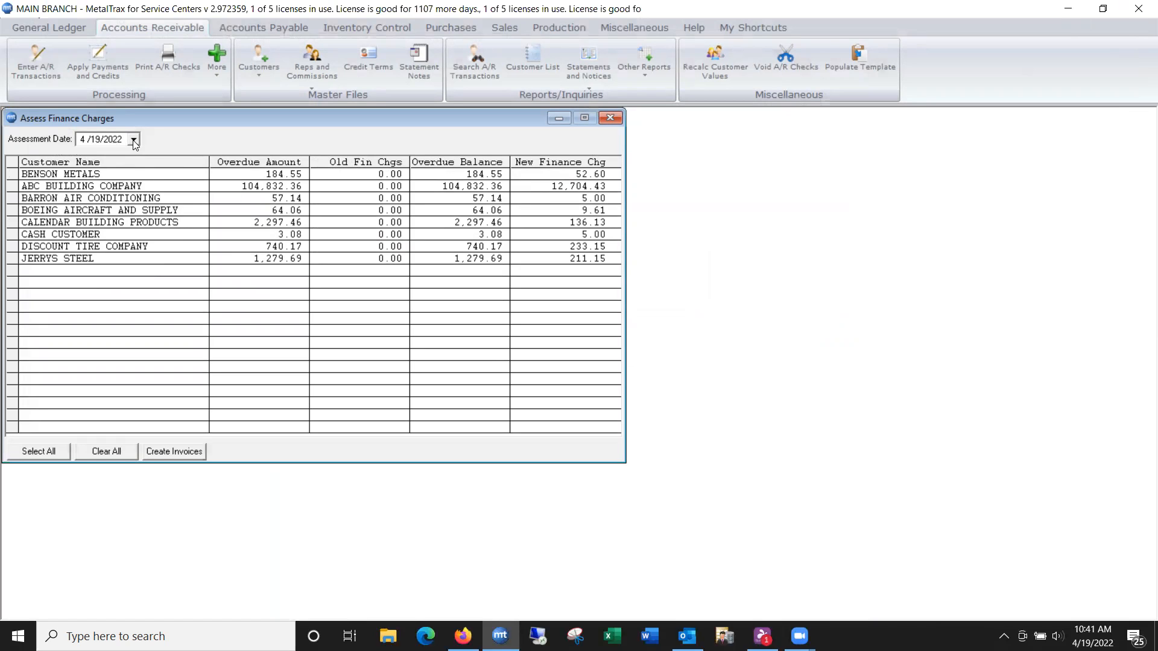
left_click(611, 118)
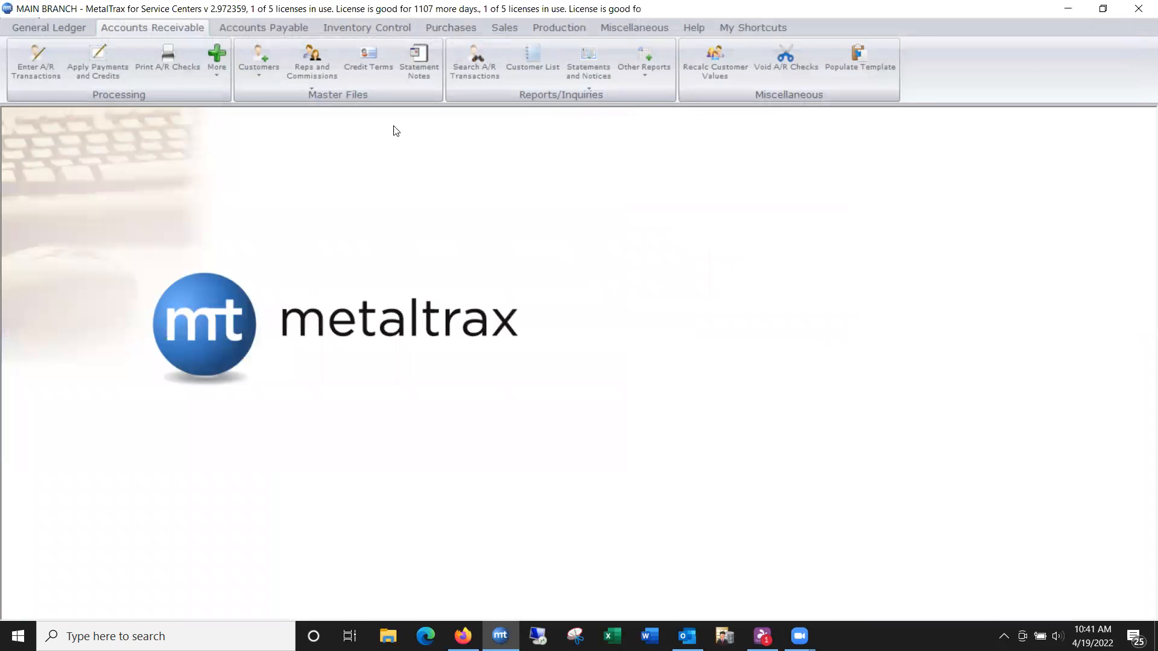
Step: Look up customer Anderson Tubes Inc in Customer Maintenance by searching for ANDE
left_click(259, 60)
left_click(276, 100)
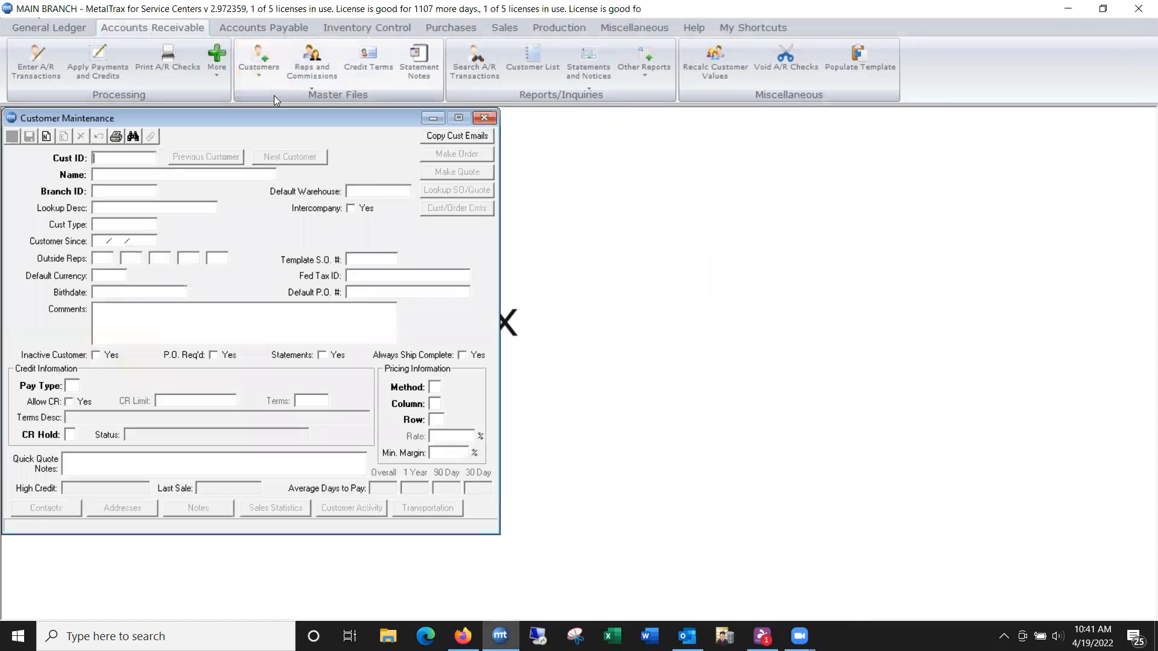
type("ANDE")
key("Return")
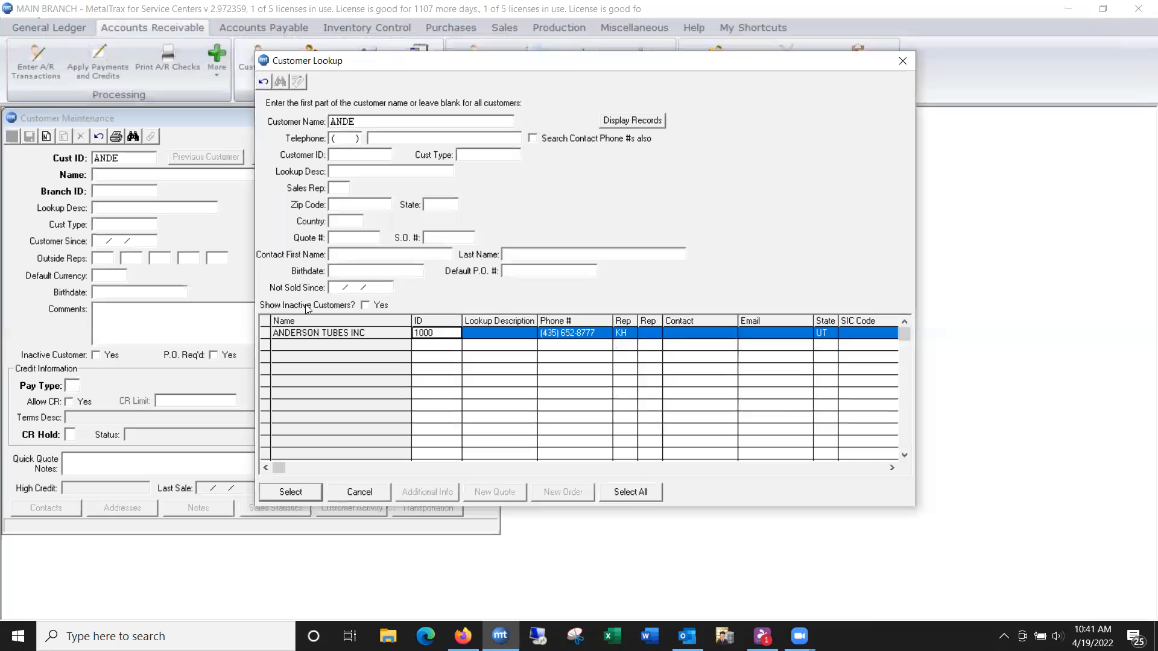
left_click(301, 335)
left_click(284, 490)
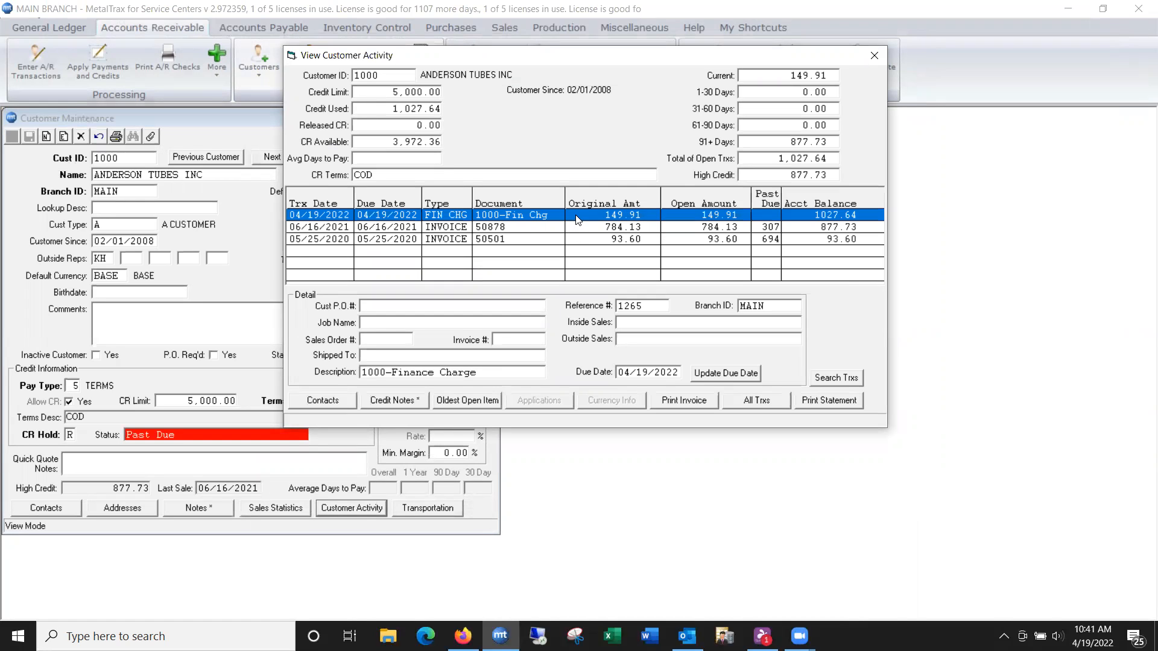
Step: Preview the customer's account statement from its activity, then close the statement and activity windows
left_click(830, 401)
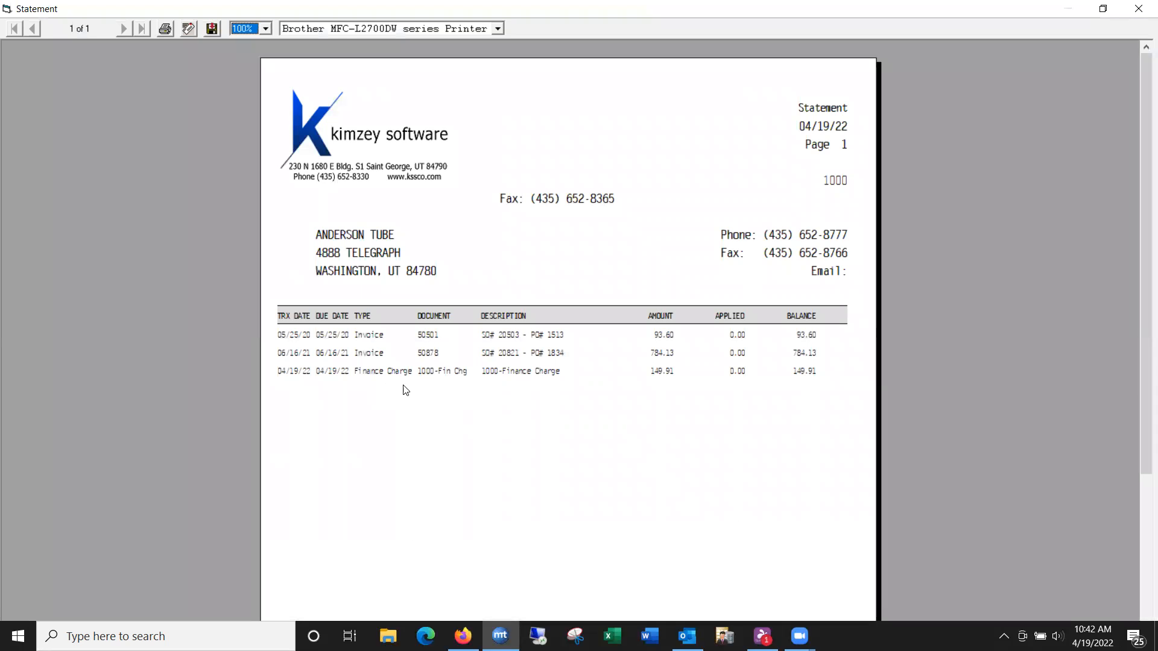
left_click_drag(1139, 348, 1130, 314)
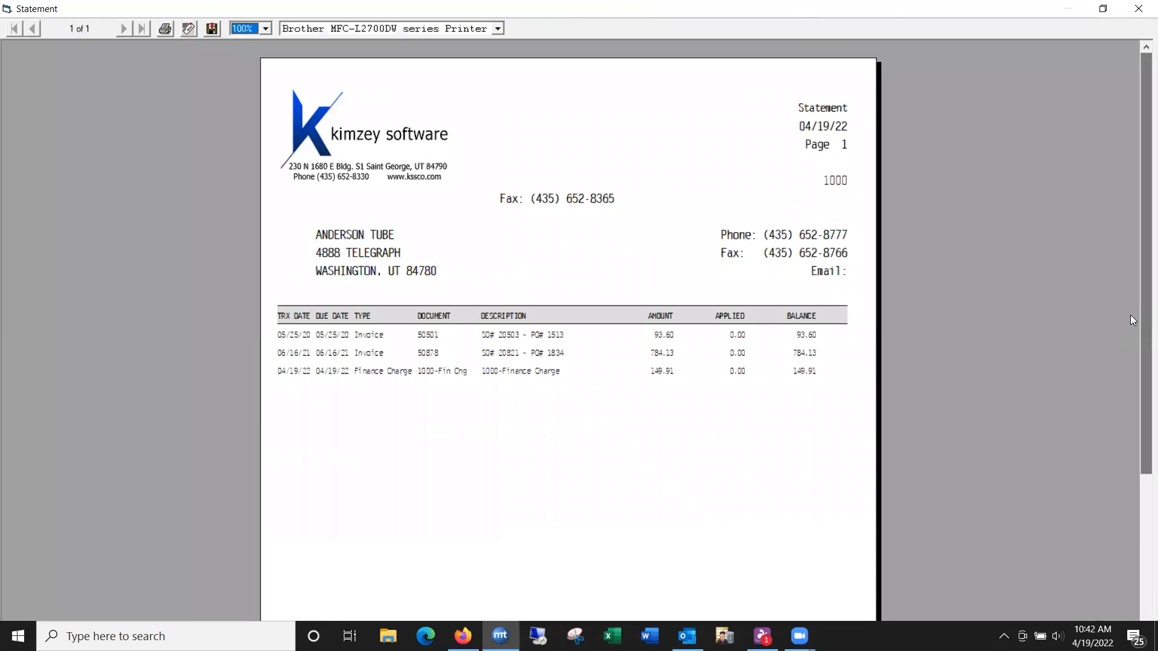
left_click(1139, 9)
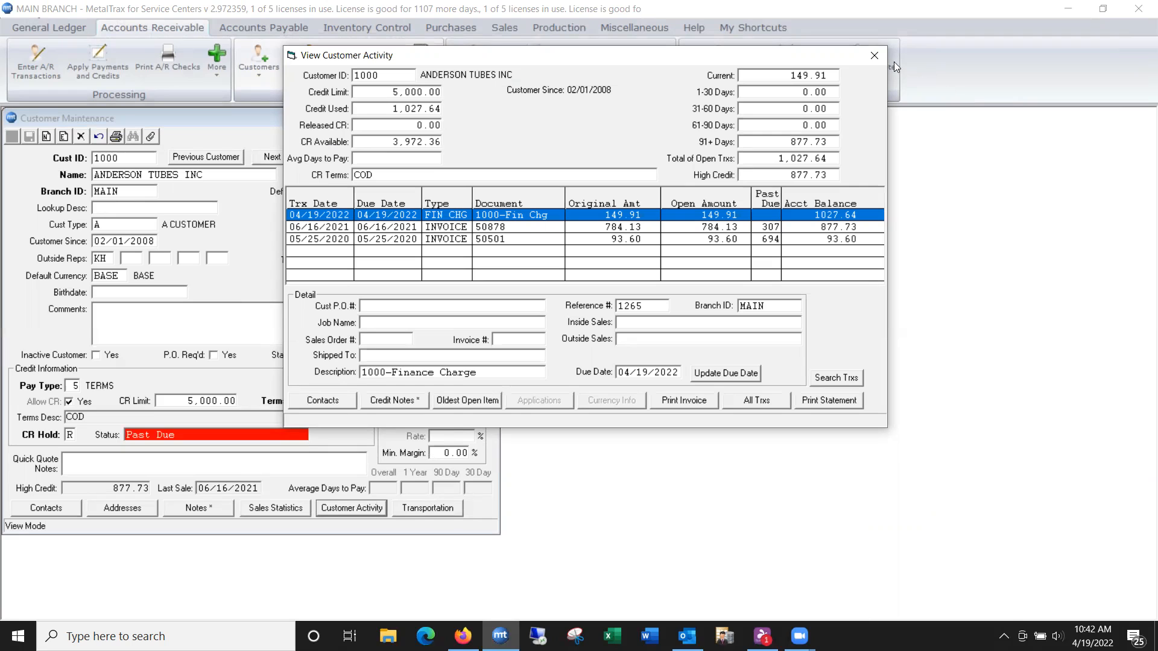
left_click(874, 56)
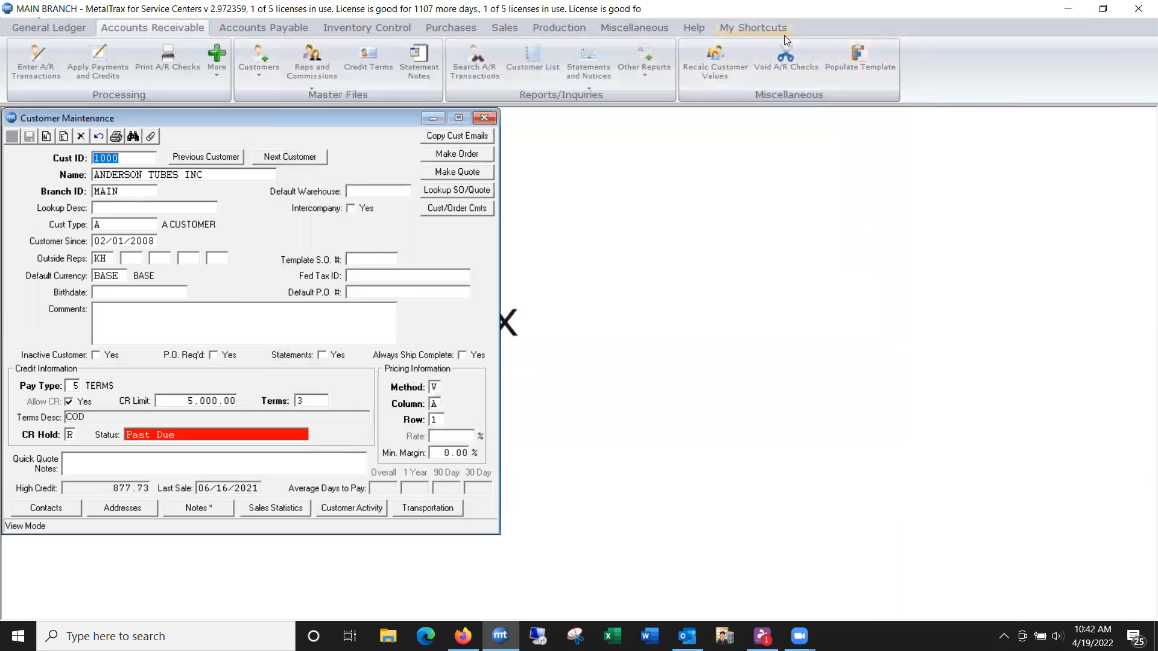